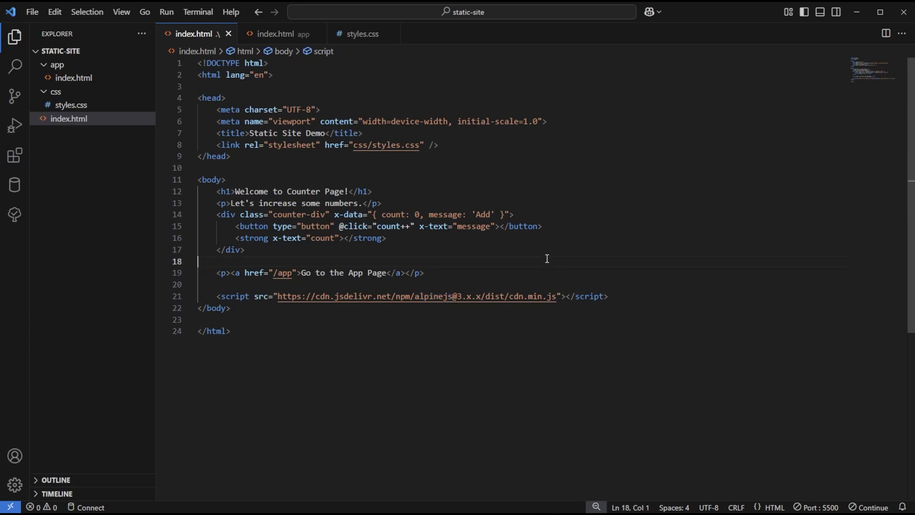
Examine the stylesheet link in the root index.html, the rules in styles.css and the app folder's index.html
left_click_drag(440, 144, 216, 145)
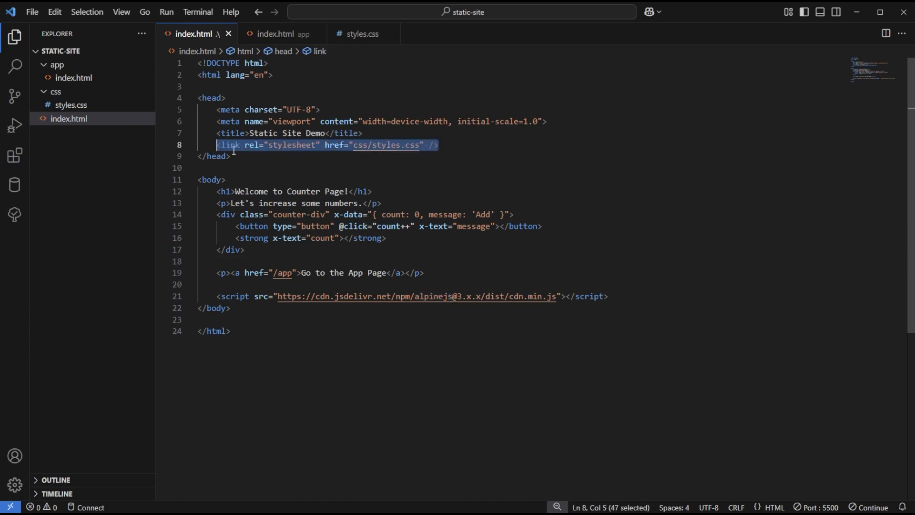
left_click(240, 156)
left_click(61, 108)
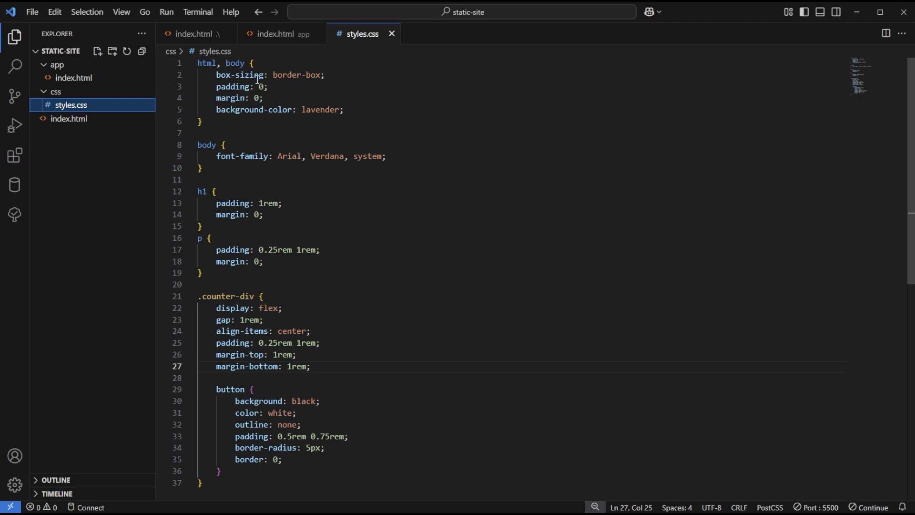
left_click(76, 78)
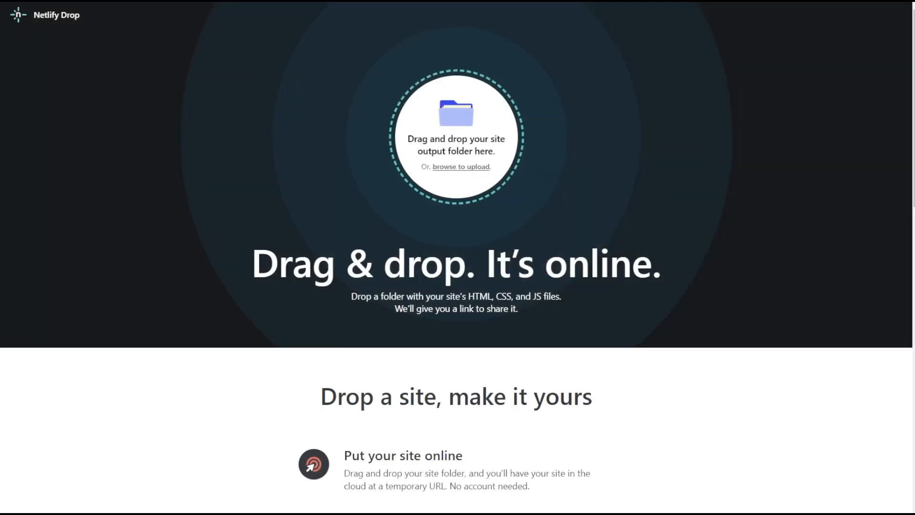
Switch to Netlify Drop and deploy the static-site folder from the DeployAndDestroy directory
key("alt+Tab")
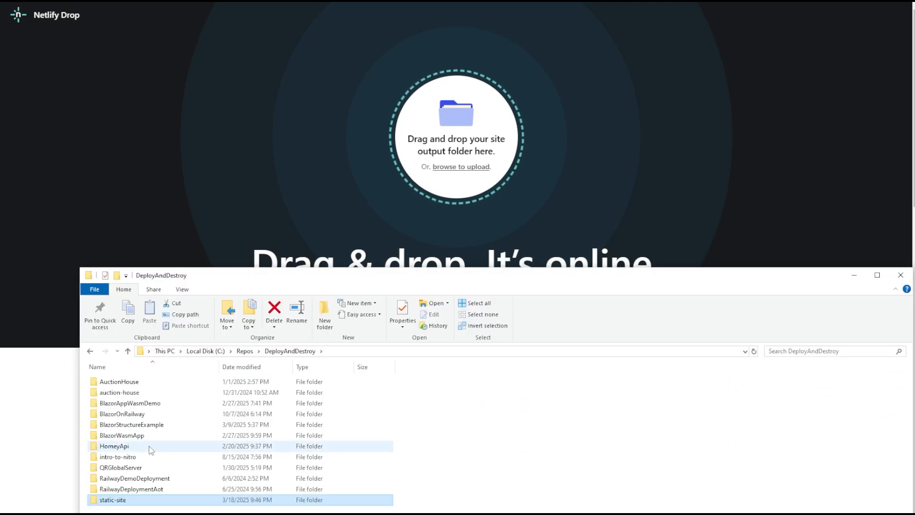
left_click_drag(103, 500, 451, 170)
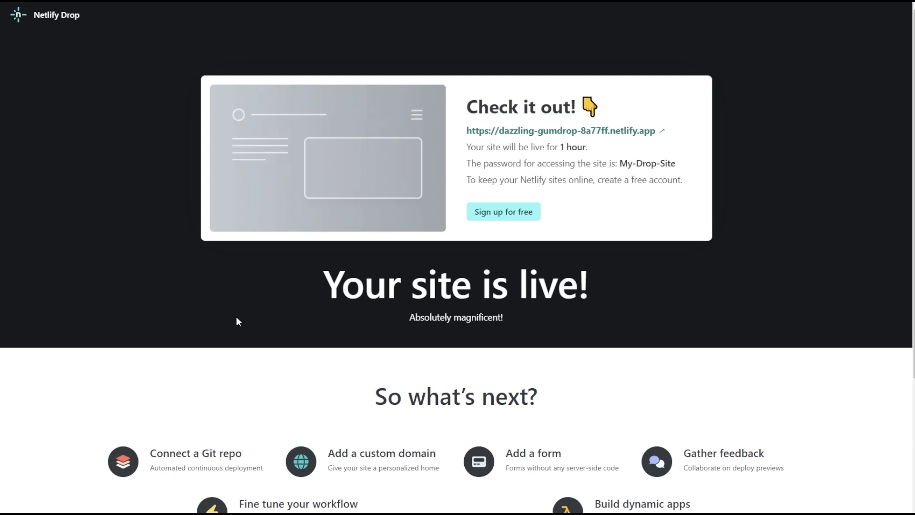
scroll(239, 322, "down", 3)
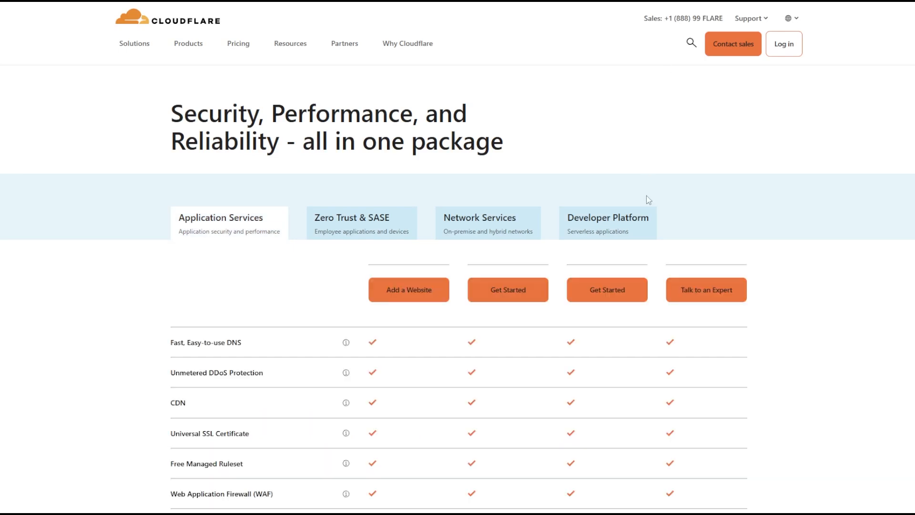
In the Cloudflare dashboard, start creating a Pages application under Workers & Pages using direct asset upload
left_click(400, 413)
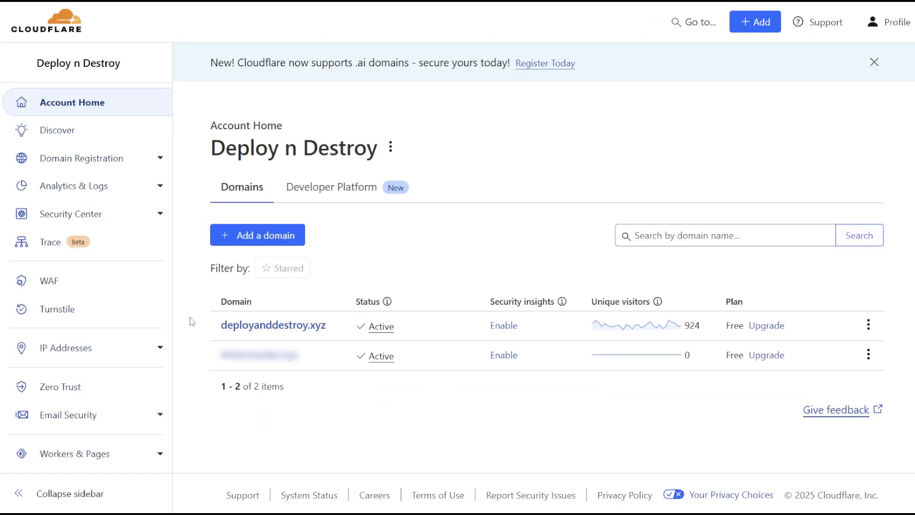
left_click(127, 457)
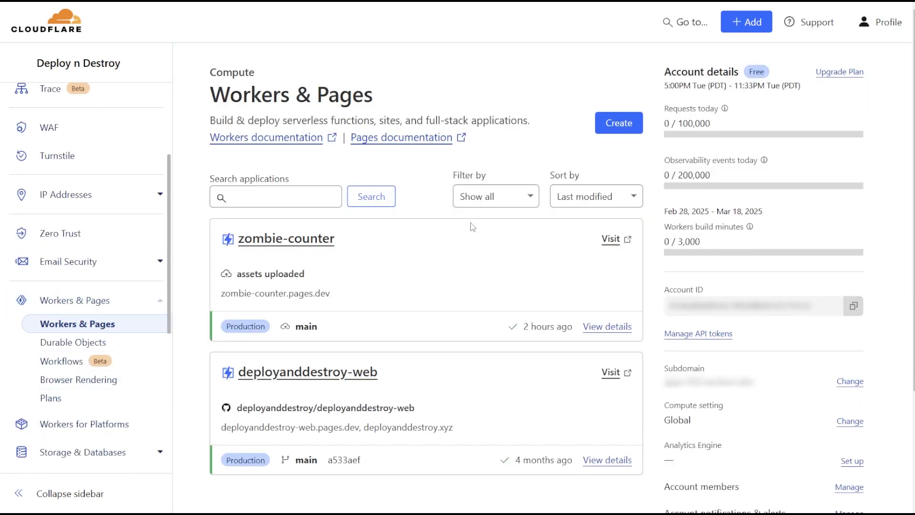
left_click(619, 123)
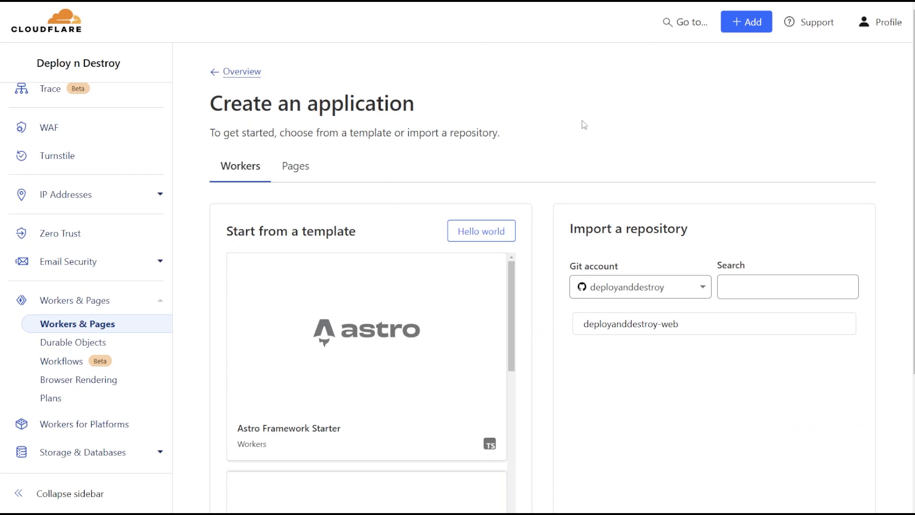
left_click(302, 168)
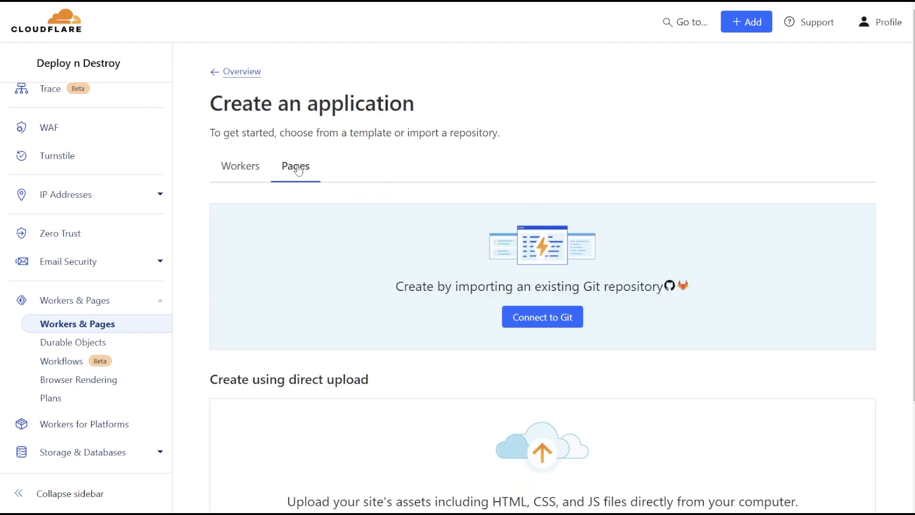
scroll(342, 191, "down", 3)
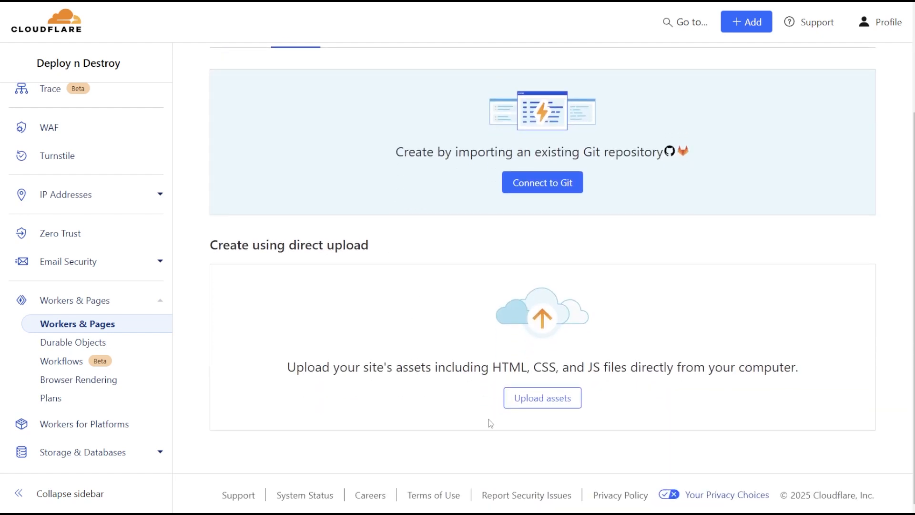
left_click(538, 402)
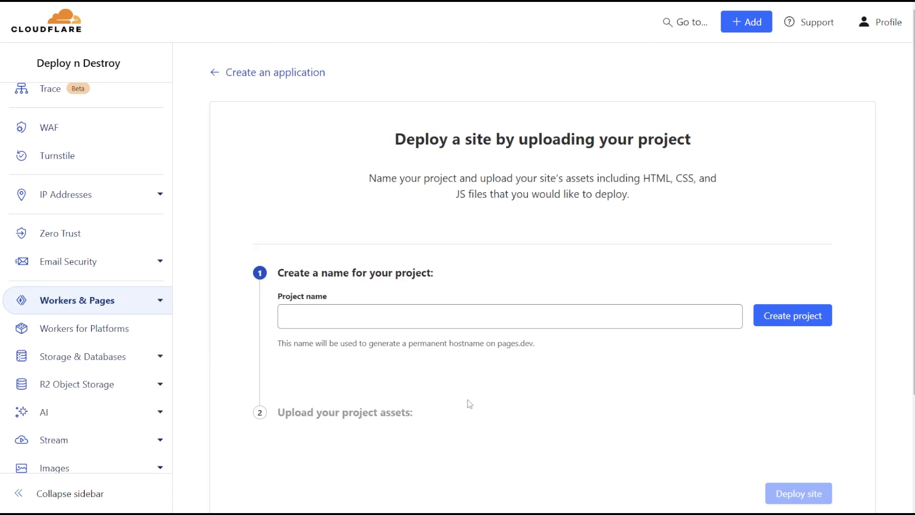
Name the Pages project magnificent-counter and create it
left_click(319, 318)
type("magni")
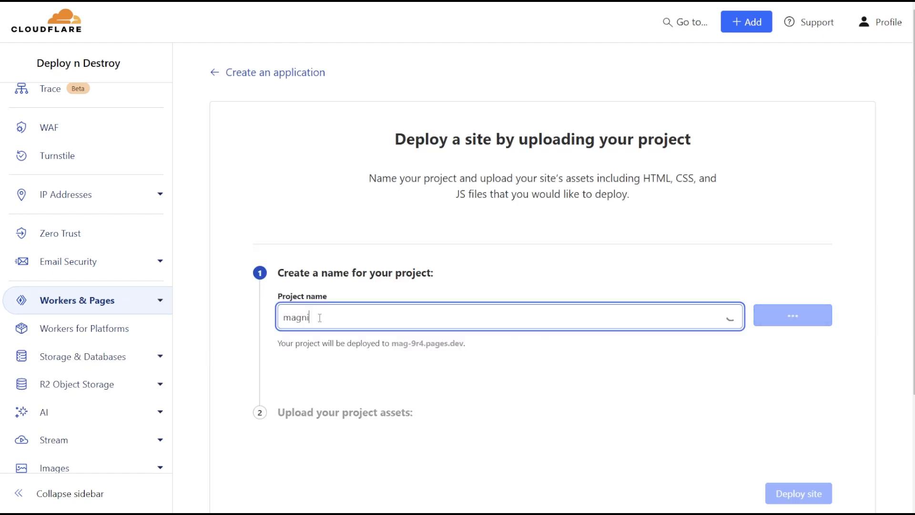
type("ficent-counter")
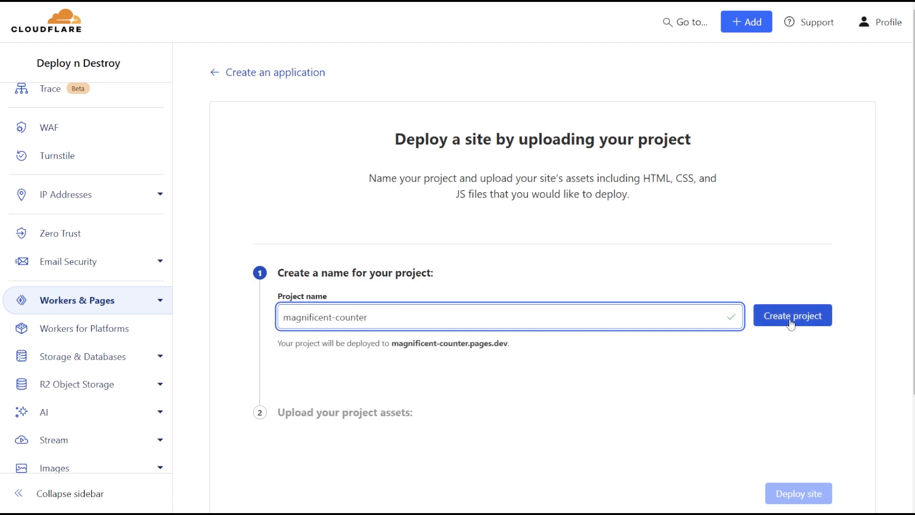
left_click(789, 325)
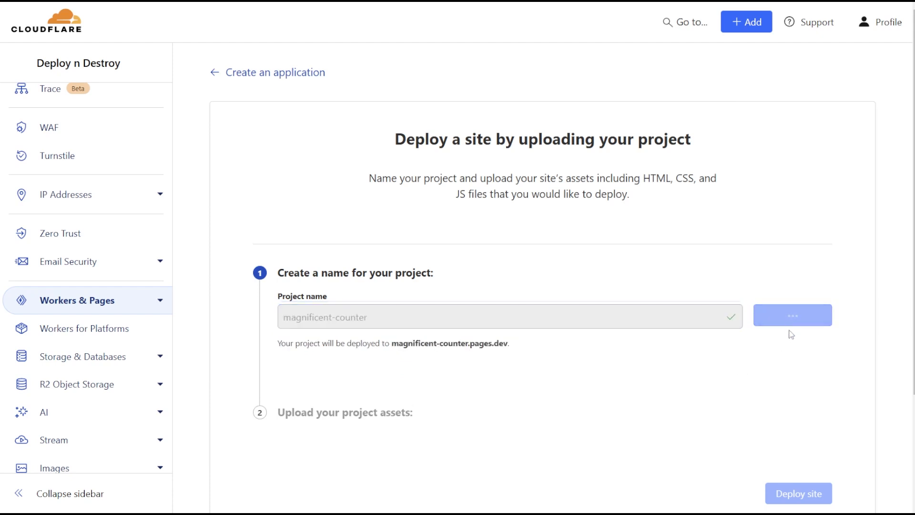
Upload the static-site folder as the project assets and deploy the site
scroll(791, 345, "down", 5)
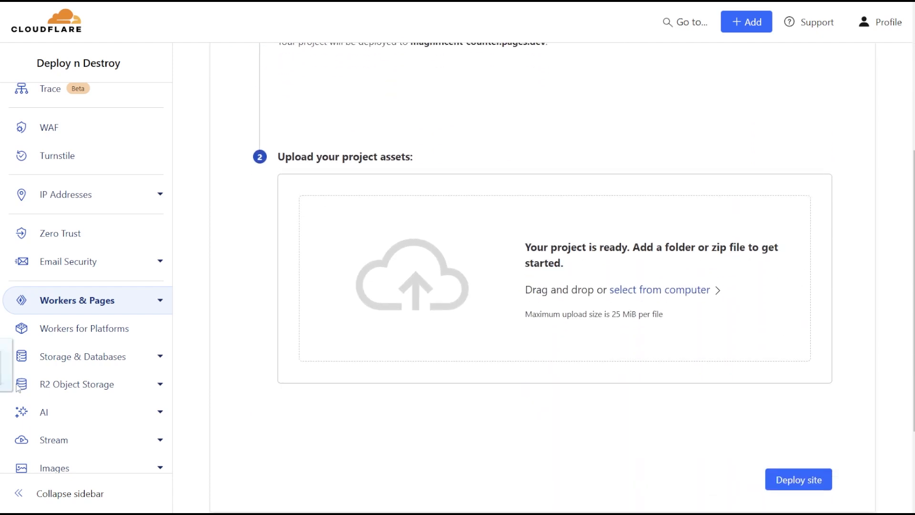
left_click_drag(2, 379, 587, 285)
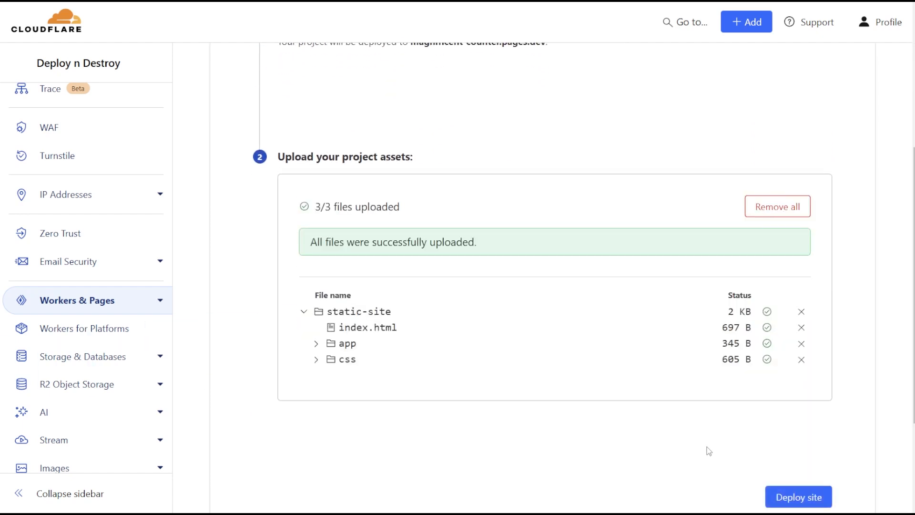
scroll(709, 450, "down", 1)
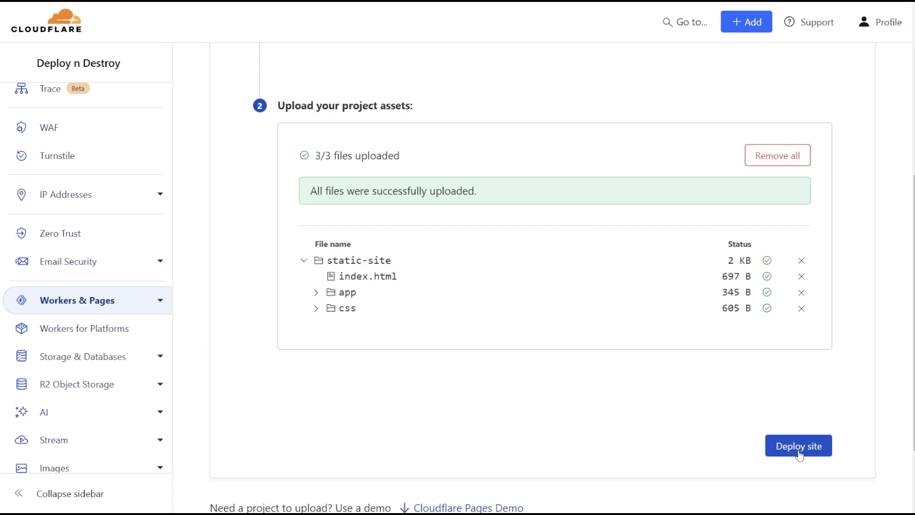
left_click(801, 452)
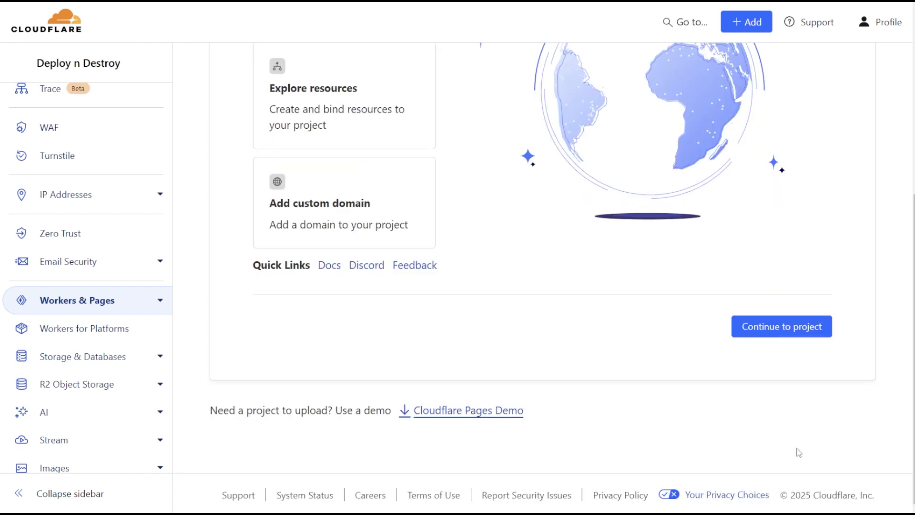
Preview the deployed project at magnificent-counter.pages.dev and review the suggested next steps
scroll(787, 451, "up", 6)
left_click(637, 187)
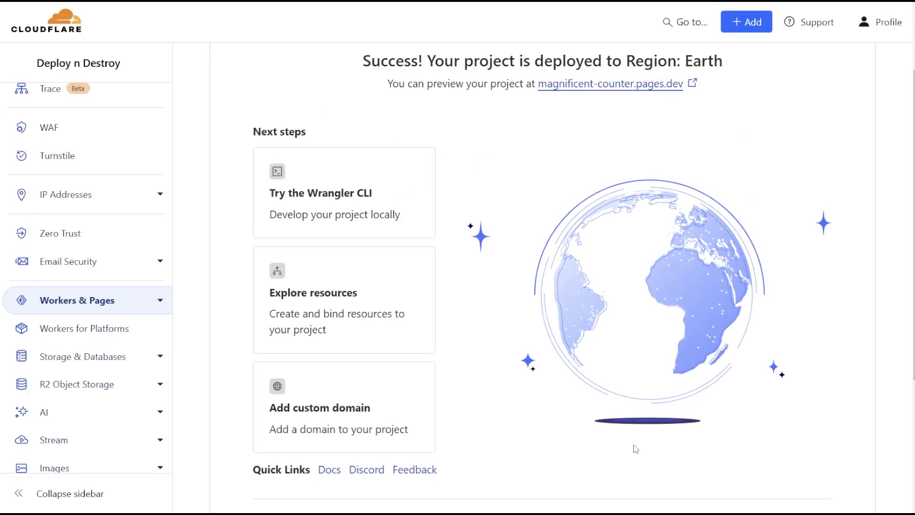
scroll(636, 446, "up", 2)
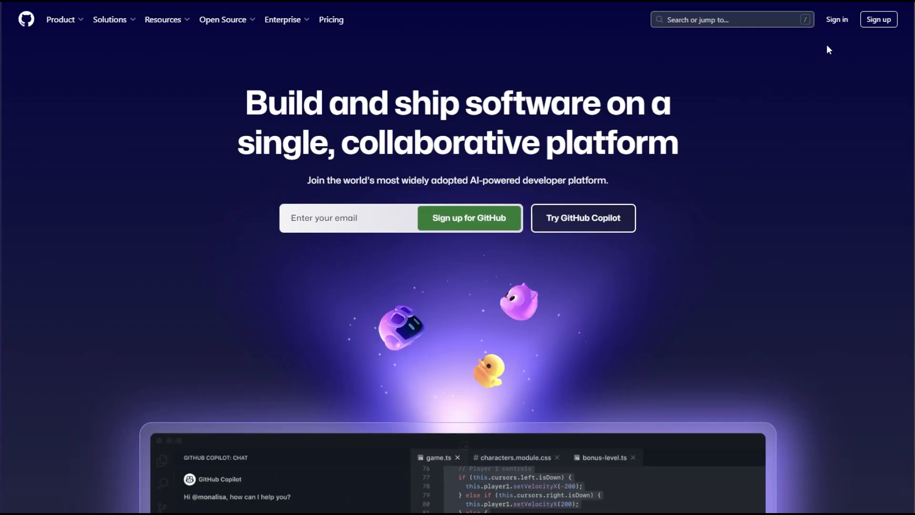
Switch to GitHub and create a new public repository named magnificent-counter
left_click(883, 20)
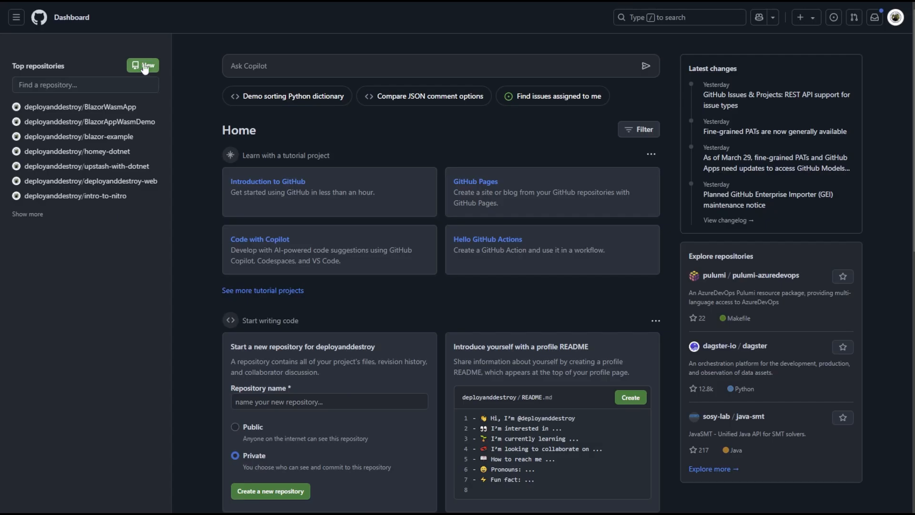
left_click(143, 64)
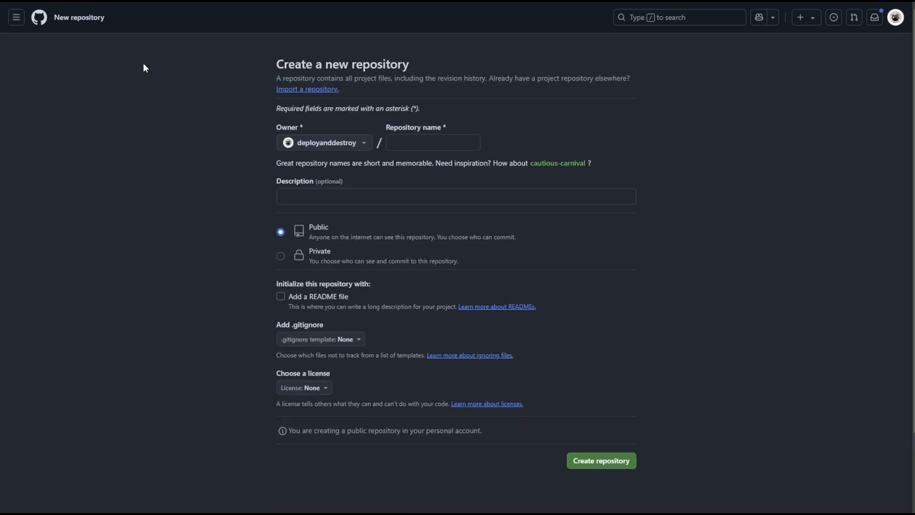
left_click(415, 146)
type("magnifice")
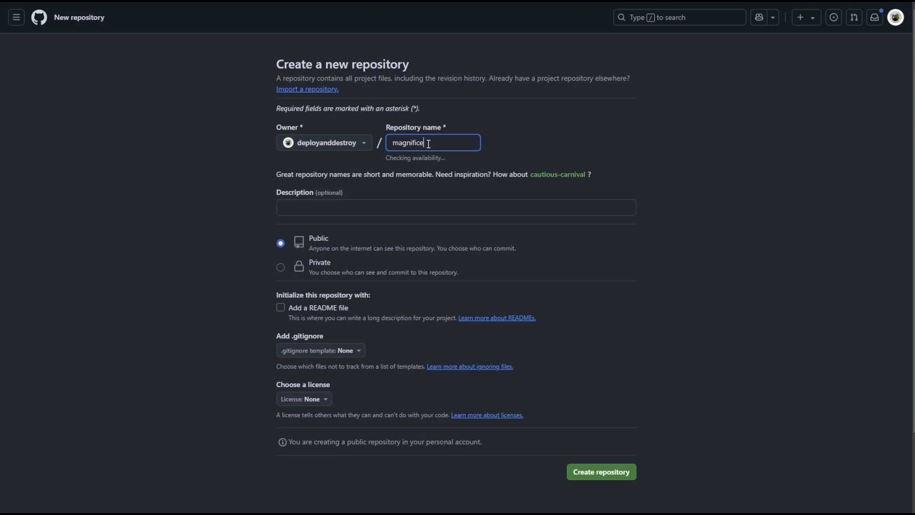
type("nt-counter")
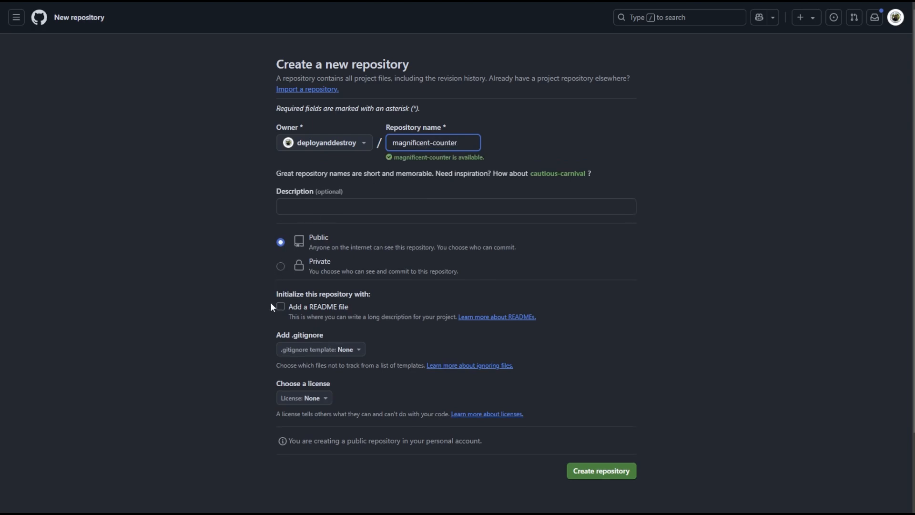
left_click(606, 476)
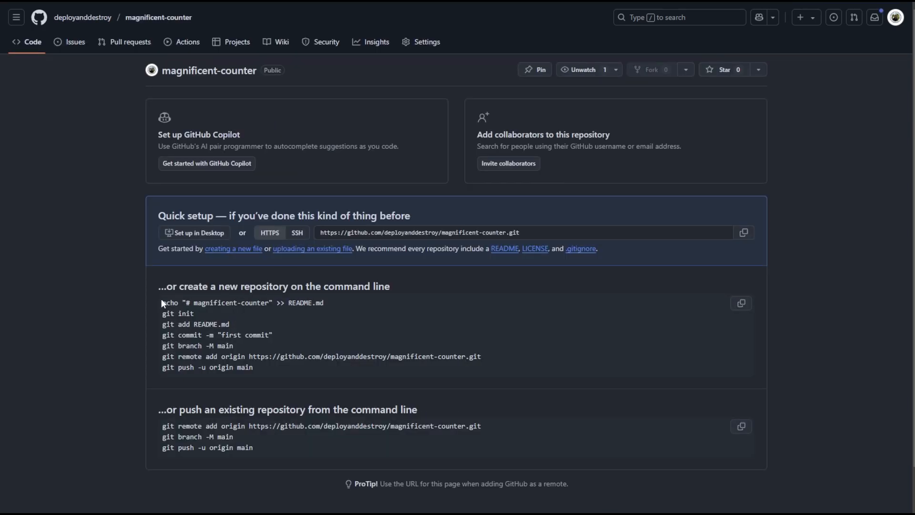
Upload the site's app folder, css folder and index.html to the new repository and commit the changes
left_click_drag(163, 303, 262, 366)
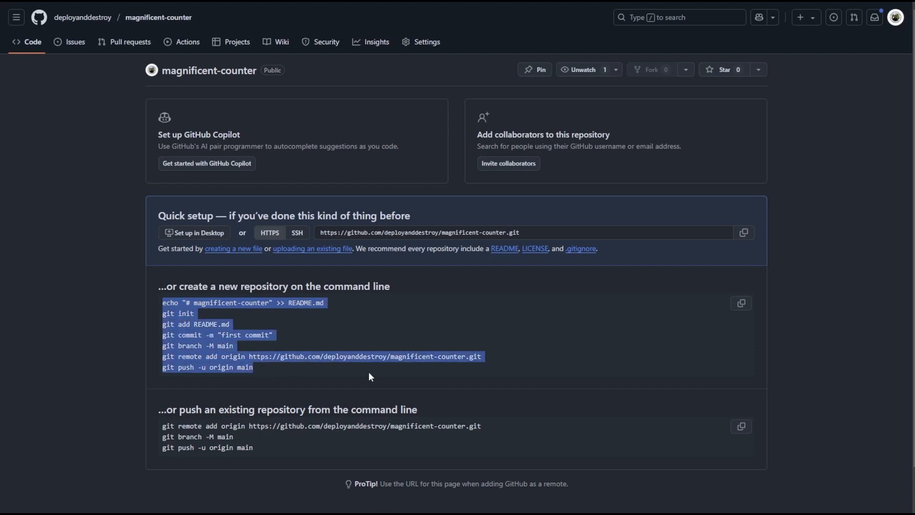
left_click(399, 372)
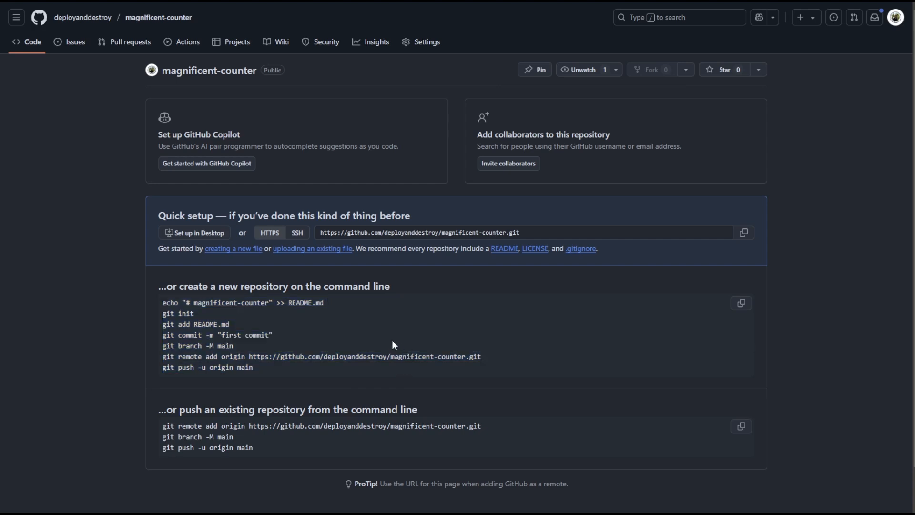
left_click(312, 255)
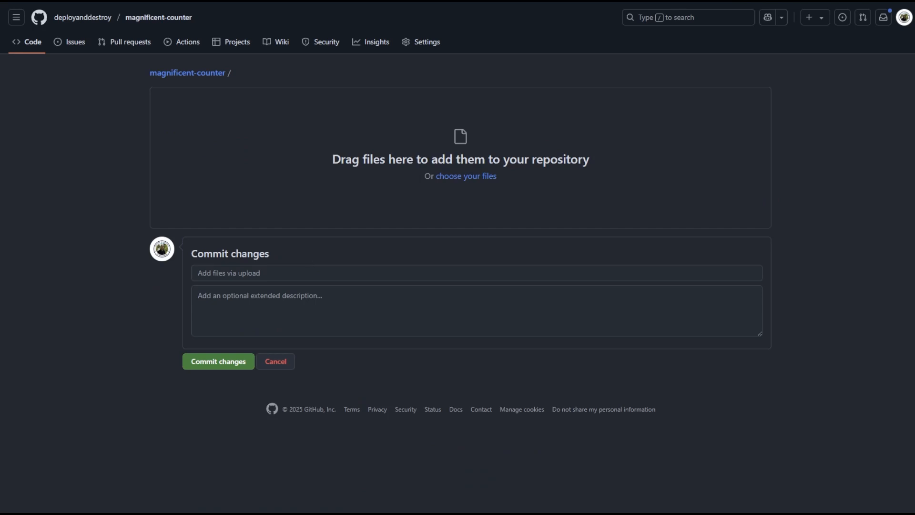
left_click_drag(230, 259, 504, 188)
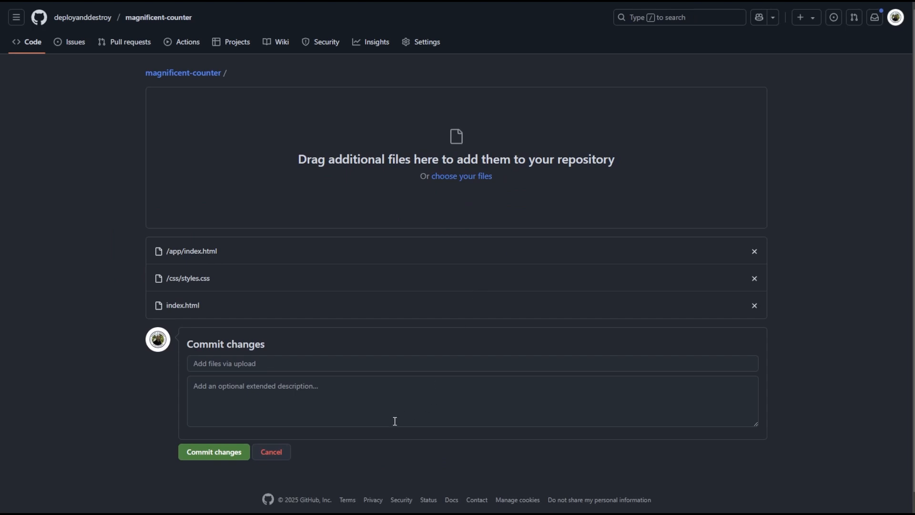
left_click(215, 453)
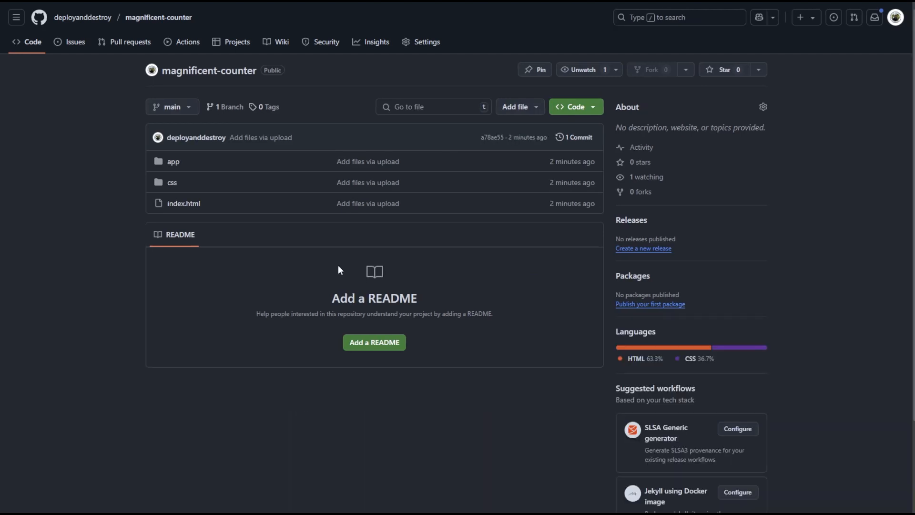
Enable GitHub Pages for the magnificent-counter repository, deploying from the main branch's / (root) folder, and save the setting
left_click(419, 43)
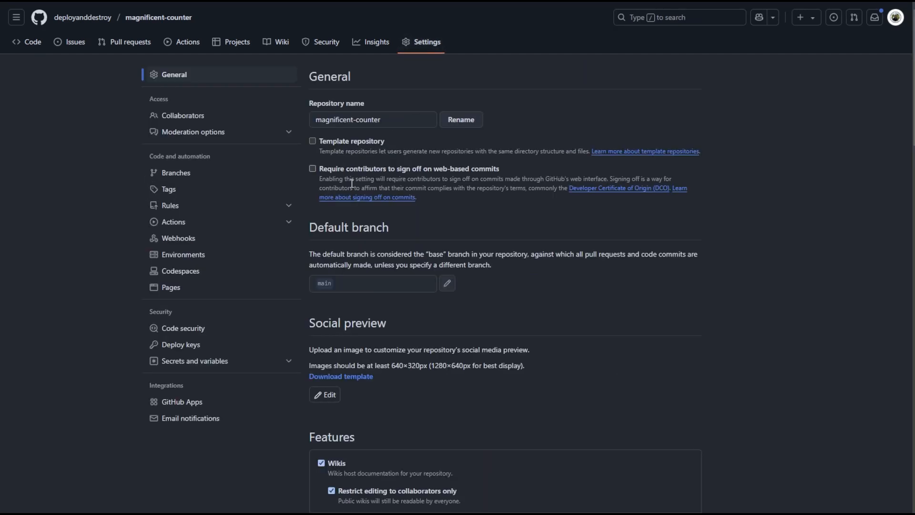
left_click(193, 288)
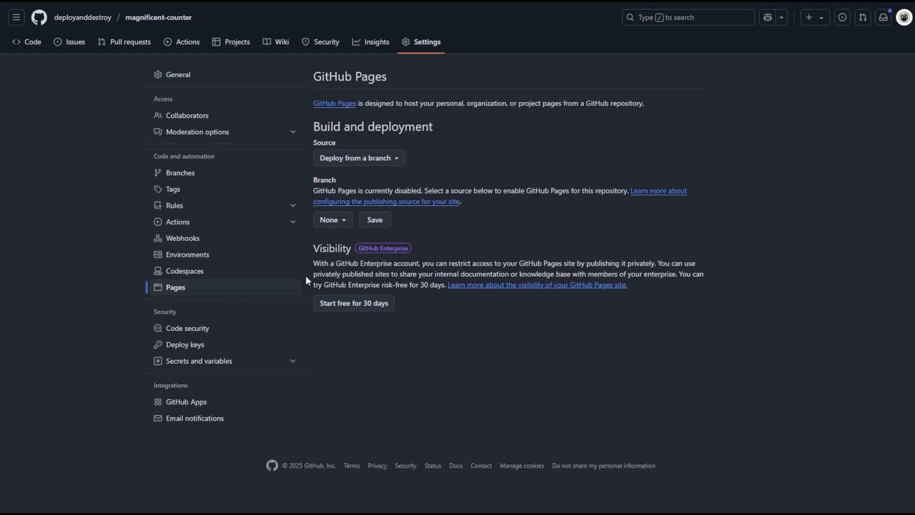
left_click(341, 216)
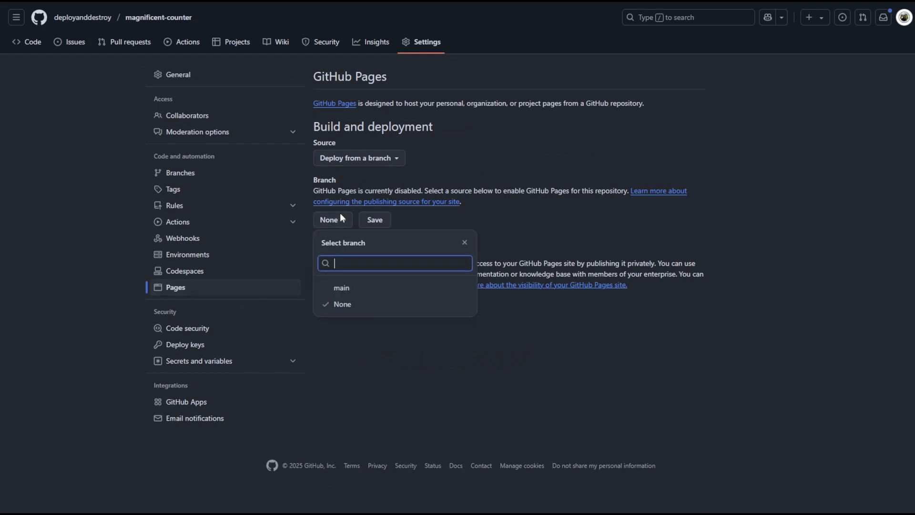
left_click(342, 288)
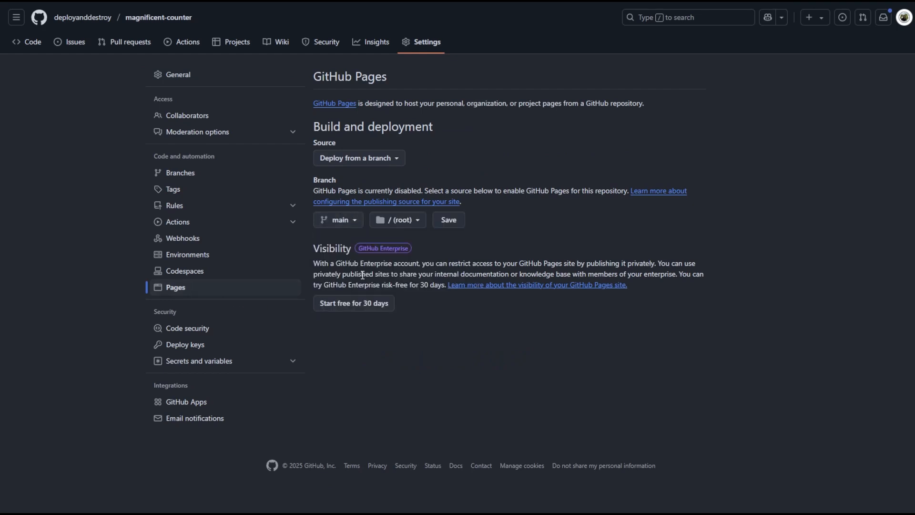
left_click(452, 221)
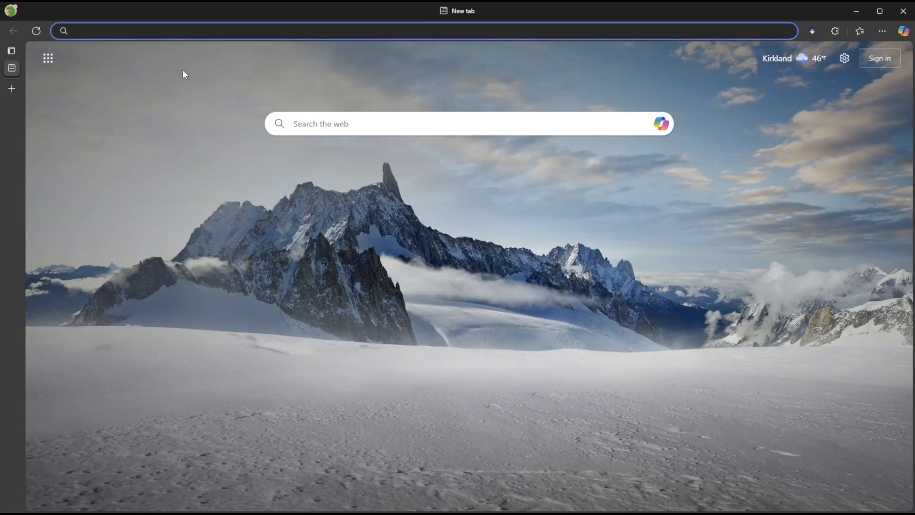
type("https:/")
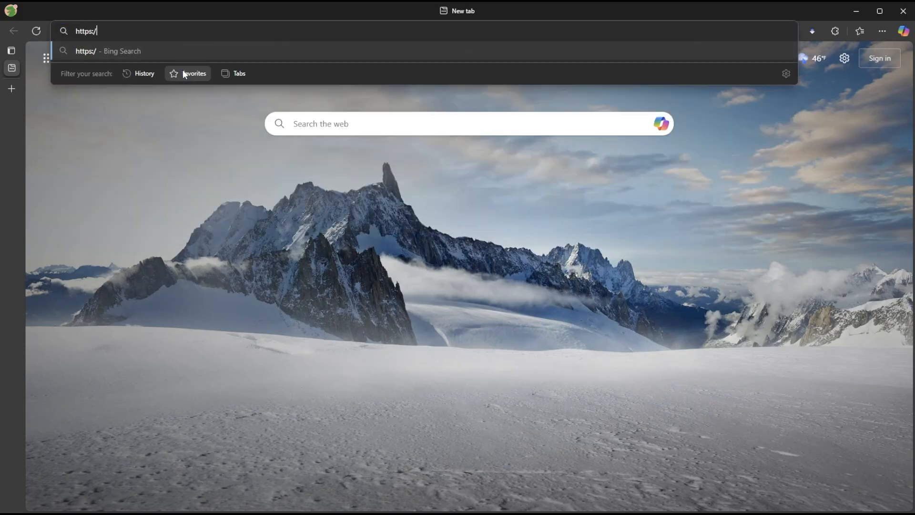
type("/deployan")
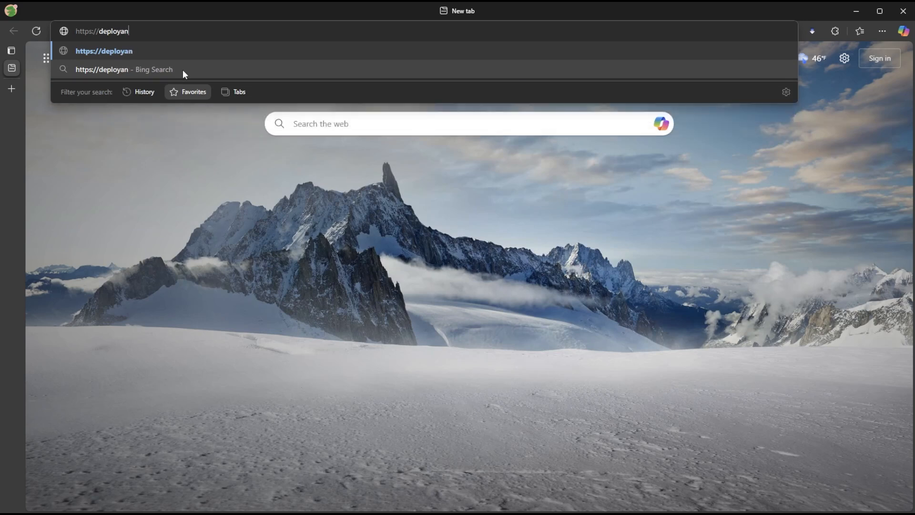
type("ddestroy.g")
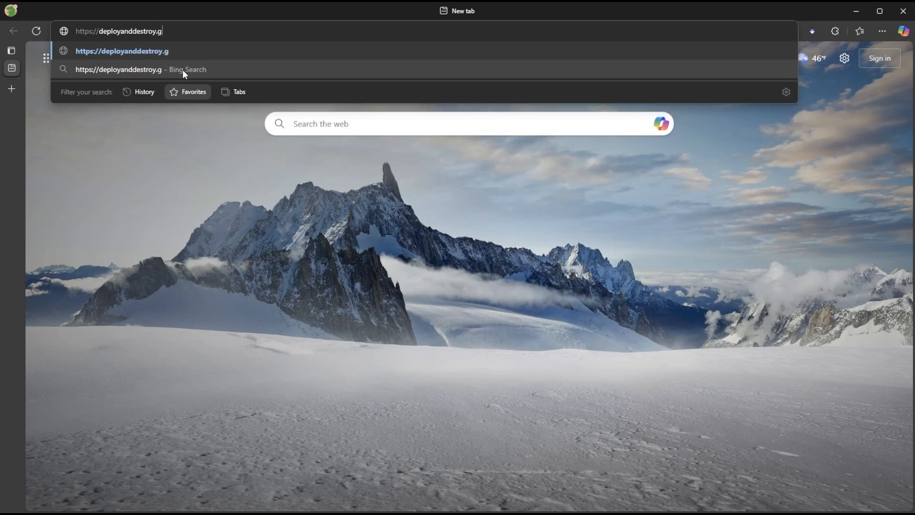
type("ithub.io")
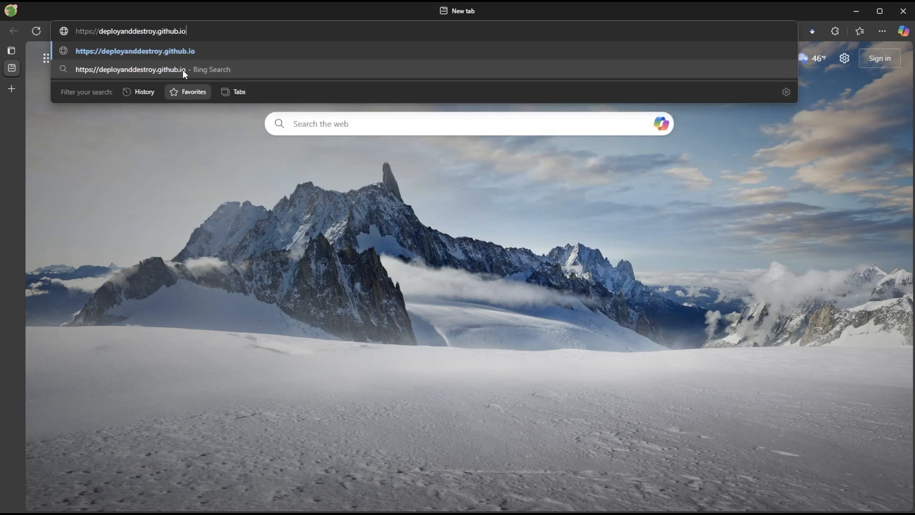
type("/magnifi")
type("ce")
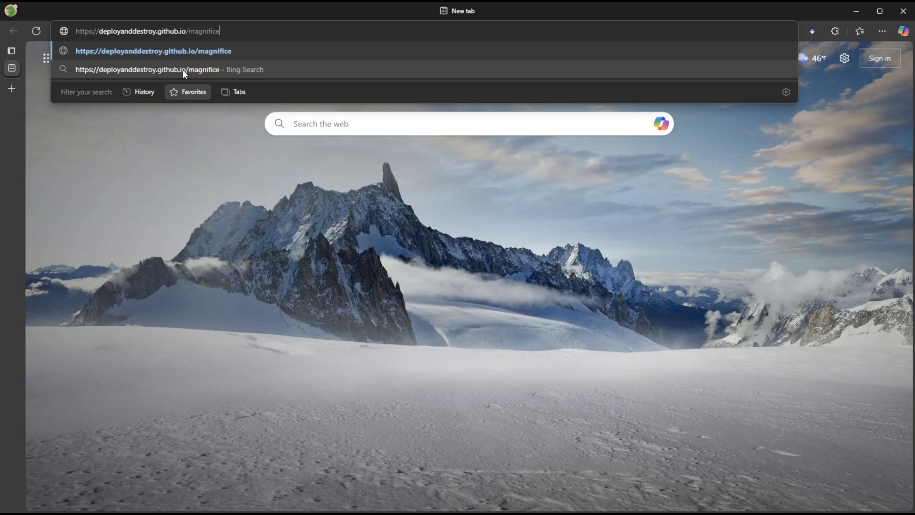
type("nt-counter")
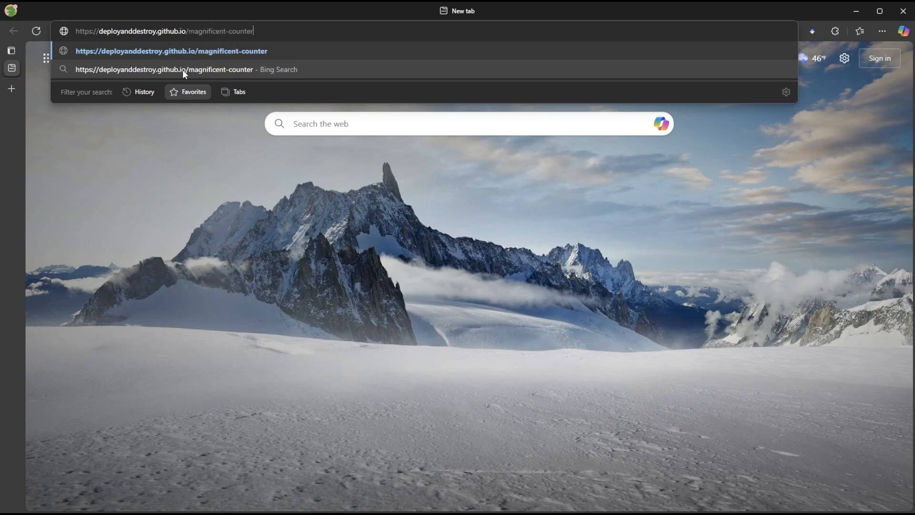
key("Return")
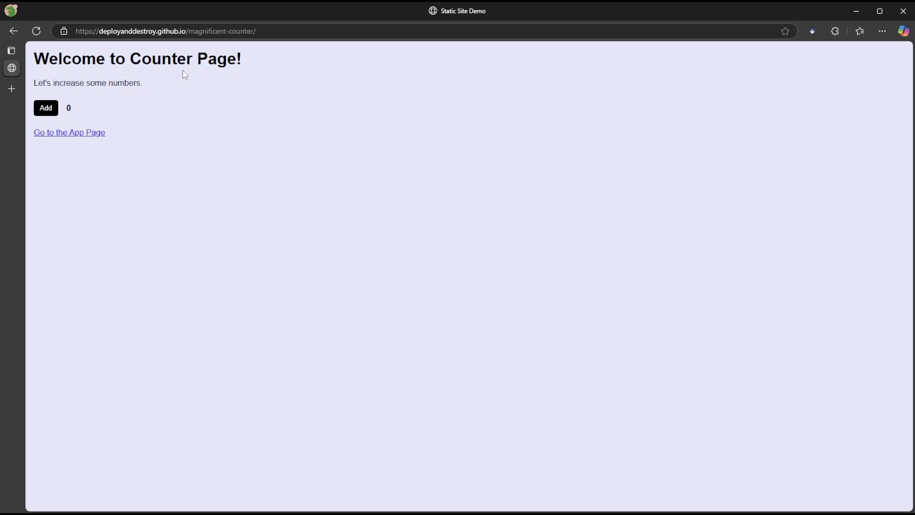
Test the deployed counter page by increasing its number several times
left_click(53, 110)
left_click(52, 111)
left_click(53, 111)
left_click(53, 111)
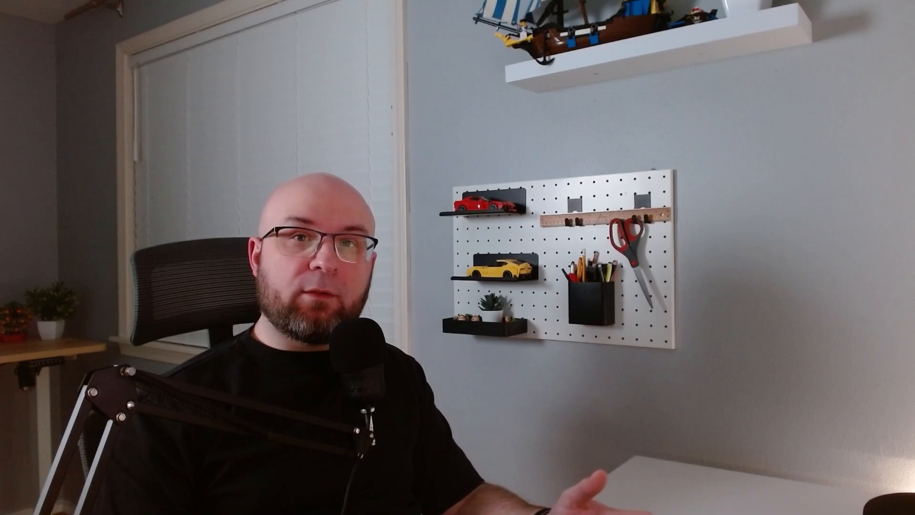